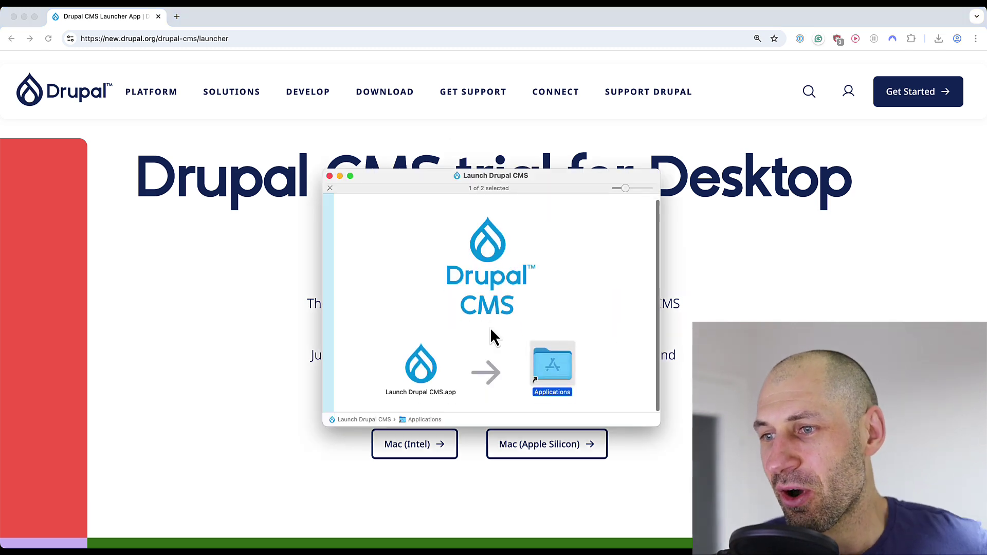
Copy Launch Drupal CMS.app onto the Applications alias and show it in the Applications folder
left_click_drag(502, 427, 498, 468)
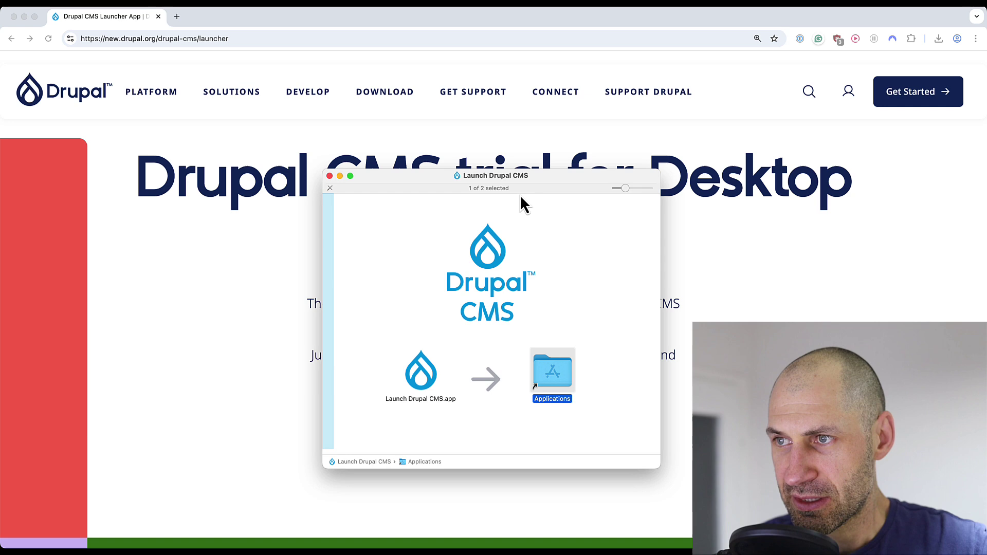
left_click_drag(532, 176, 502, 126)
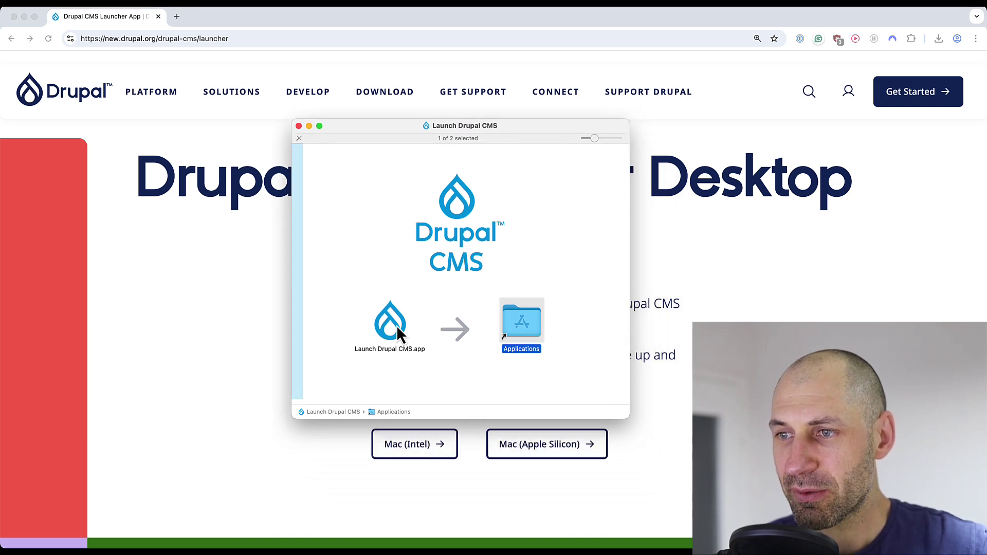
left_click_drag(393, 323, 519, 326)
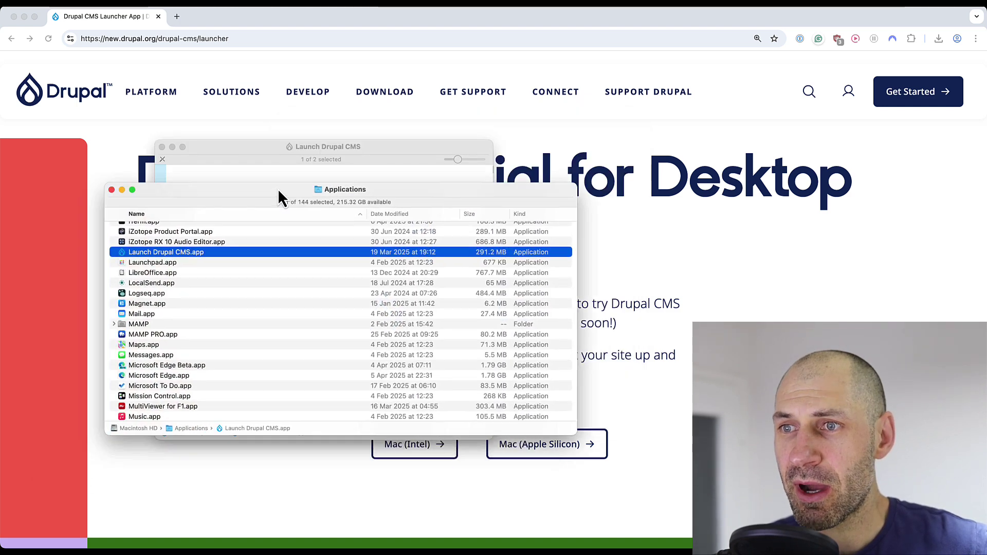
left_click_drag(279, 194, 345, 165)
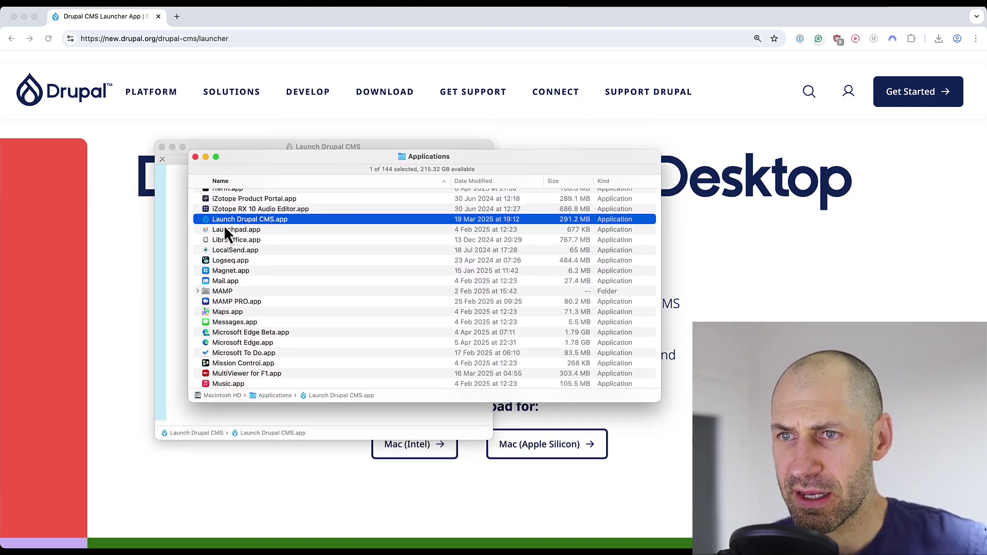
double_click(273, 220)
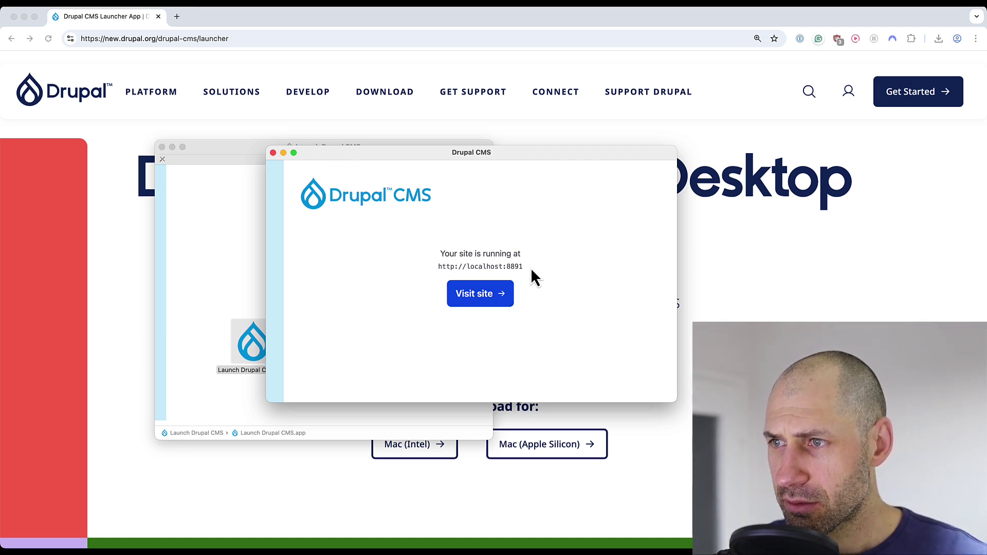
Visit the local site and select Blog, Case Studies and Events content types
left_click(462, 293)
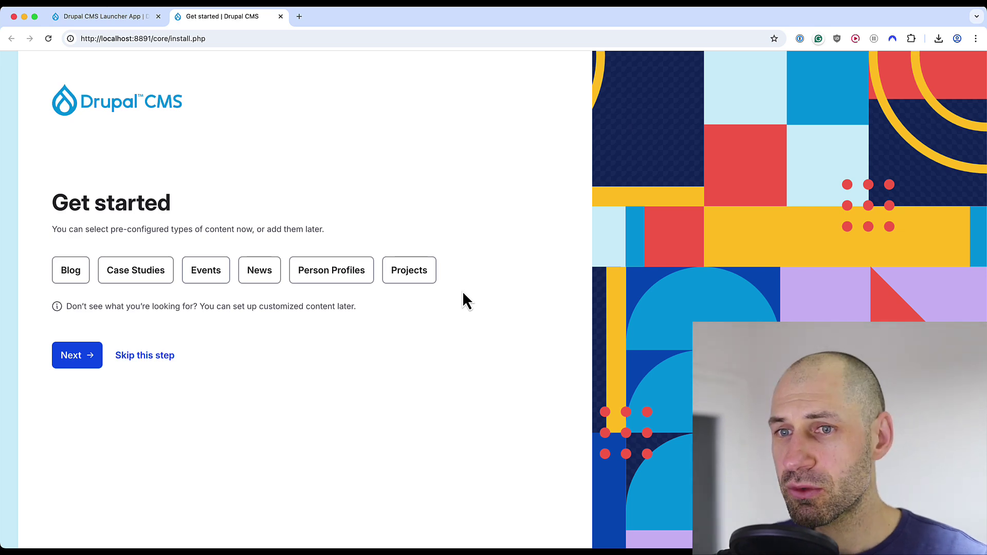
left_click(77, 271)
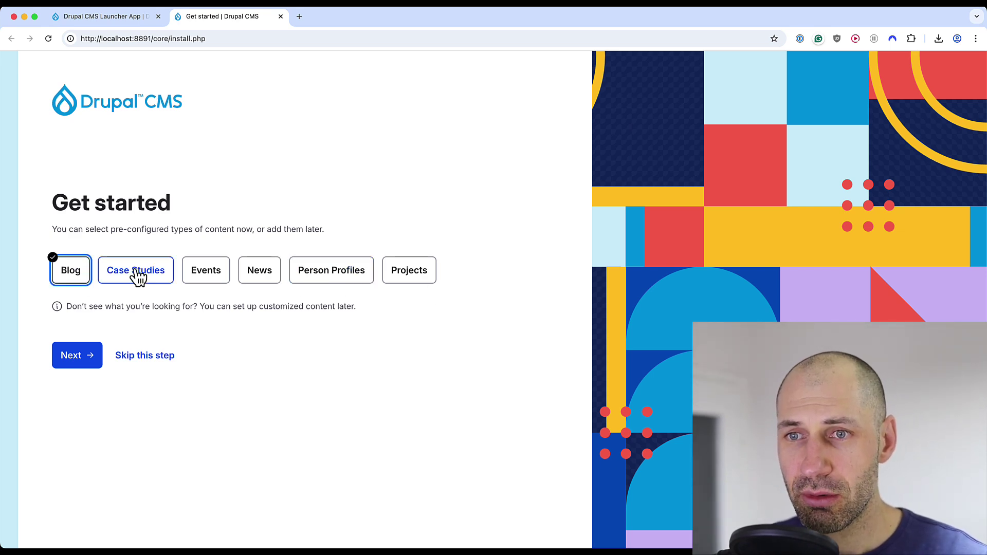
left_click(137, 276)
left_click(196, 276)
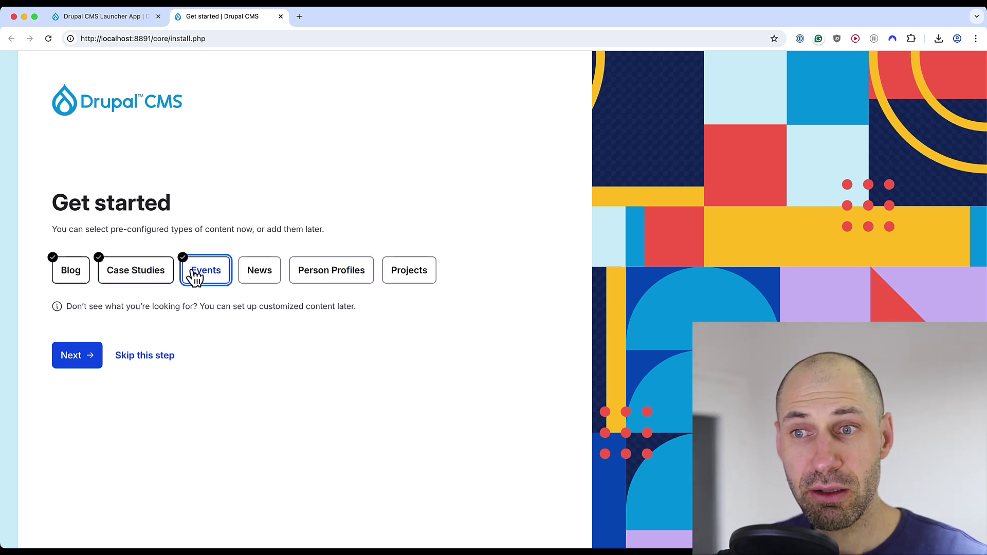
Keep the default site name, enter the admin account credentials and start installation
left_click(96, 360)
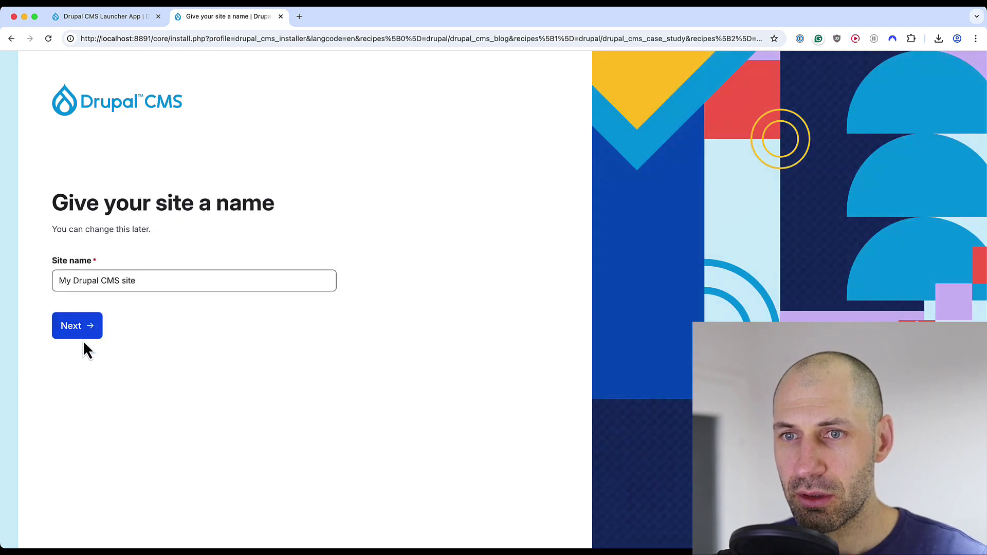
left_click(84, 334)
type("admin")
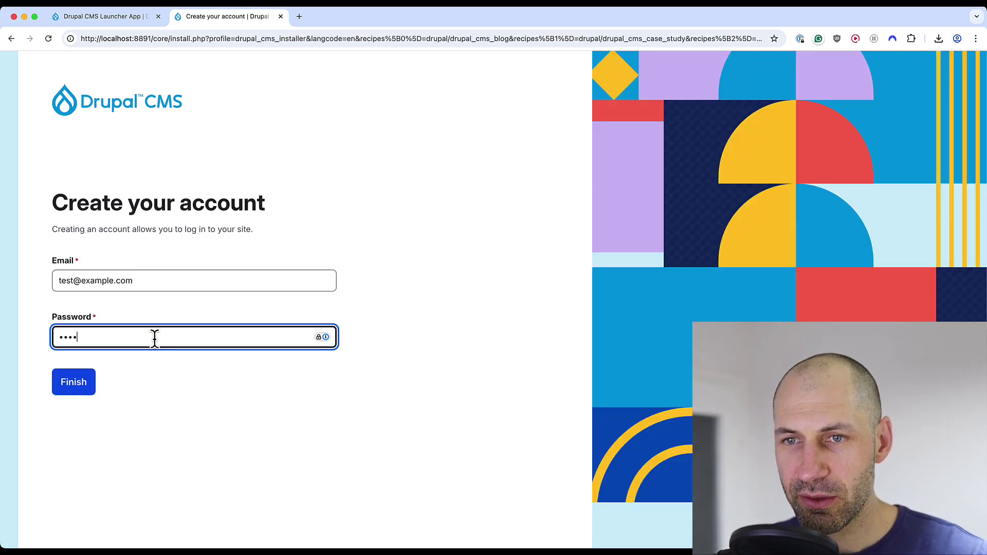
key("Return")
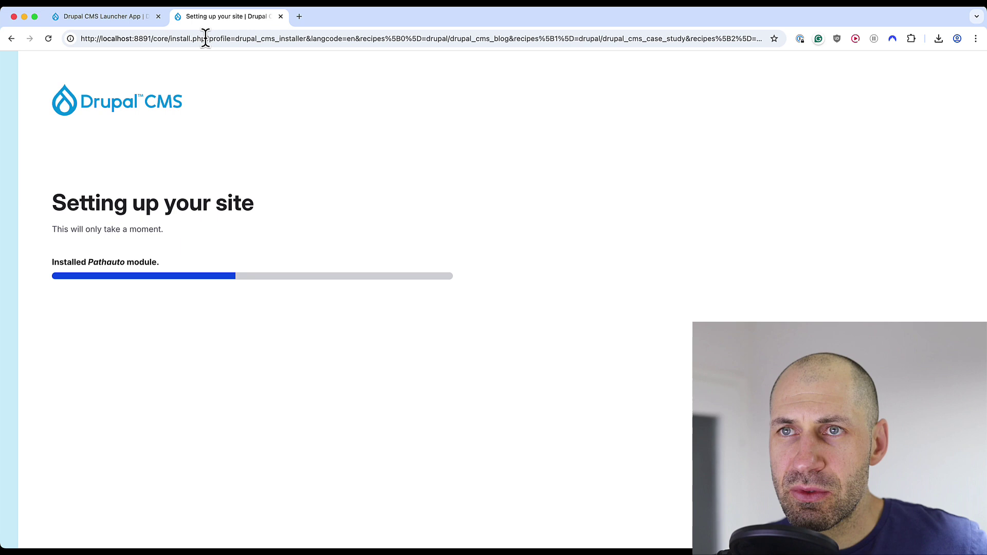
Check the 8891 port in the address bar once the dashboard loads, then open Reports
left_click_drag(150, 39, 134, 39)
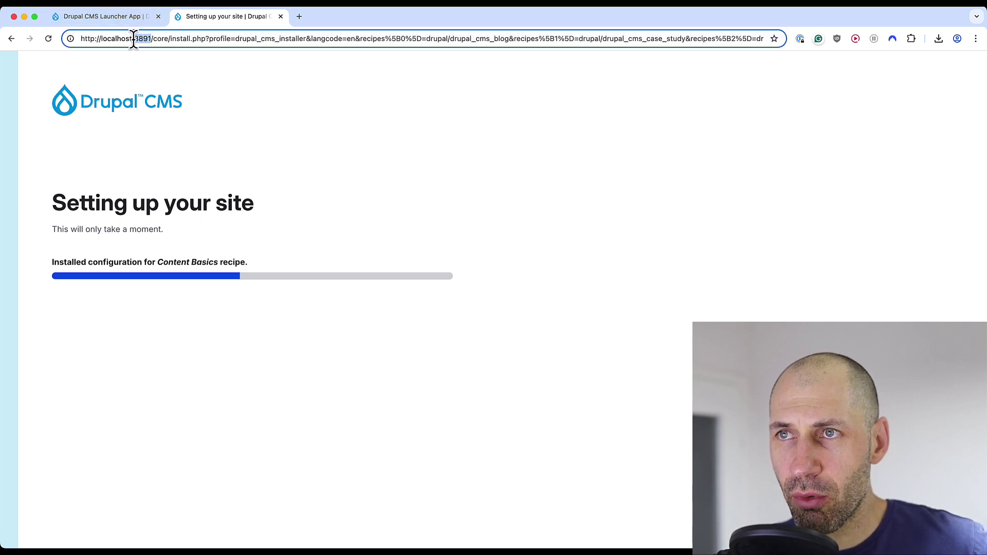
left_click(194, 70)
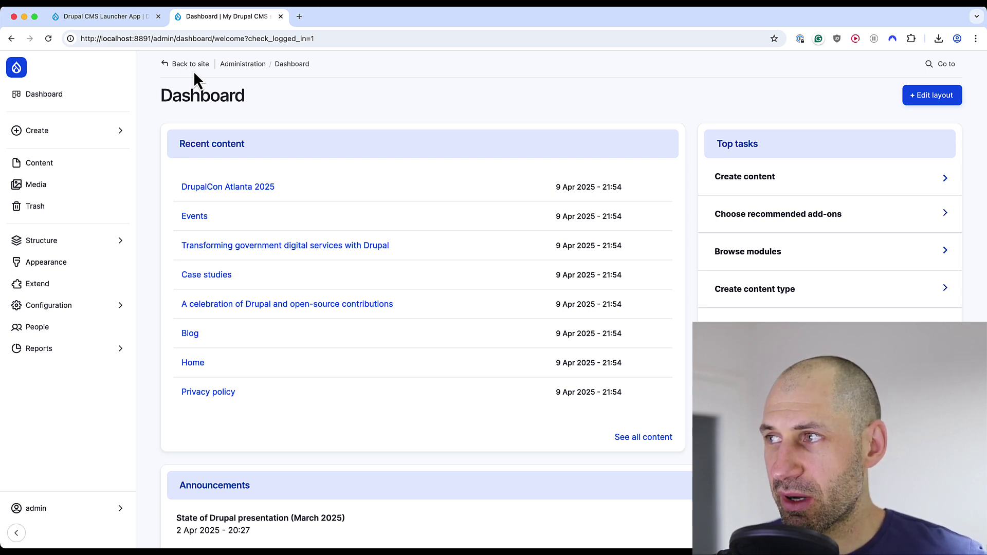
left_click(34, 355)
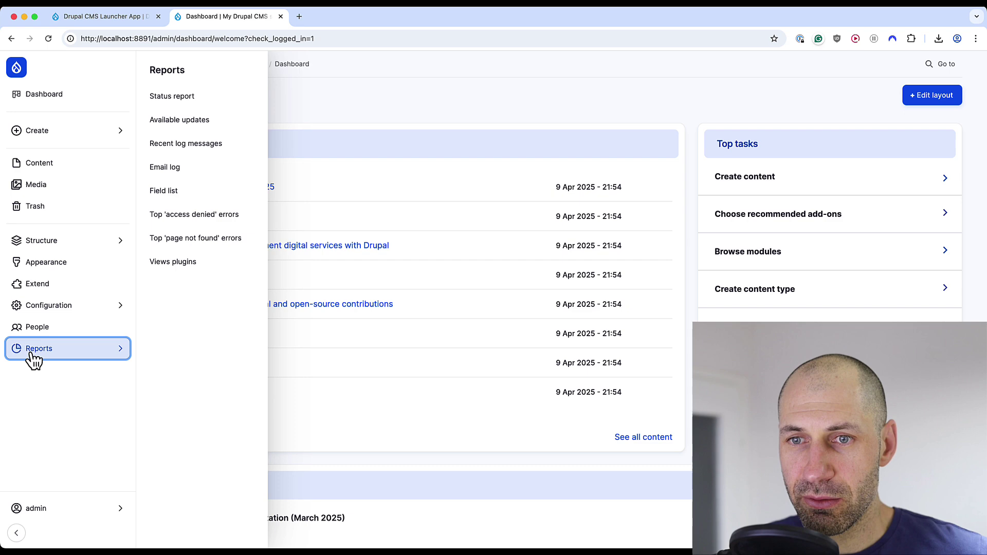
Open the Status report and read Drupal 11.1.6, PHP 8.3.19 and SQLite database details
left_click(184, 98)
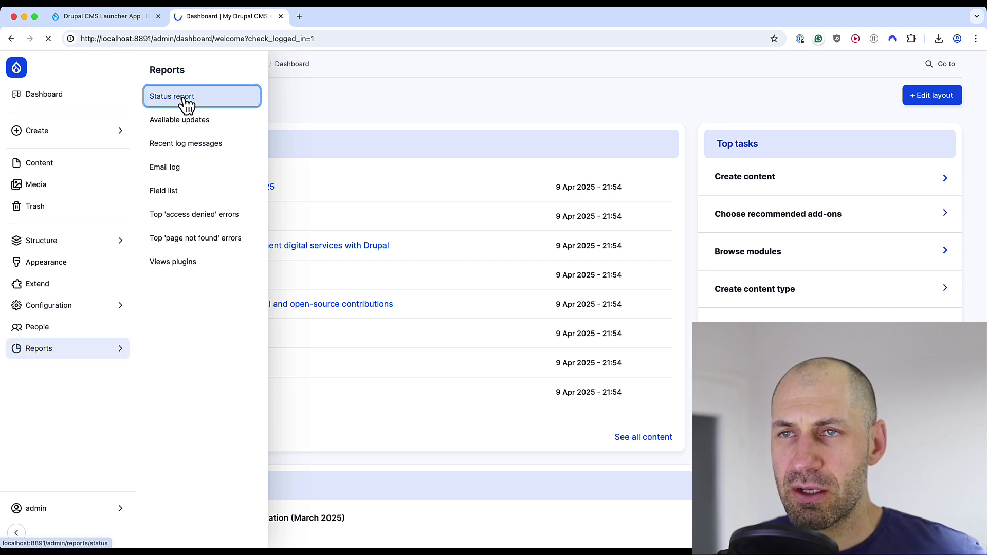
scroll(306, 112, "down", 2)
left_click_drag(206, 260, 226, 260)
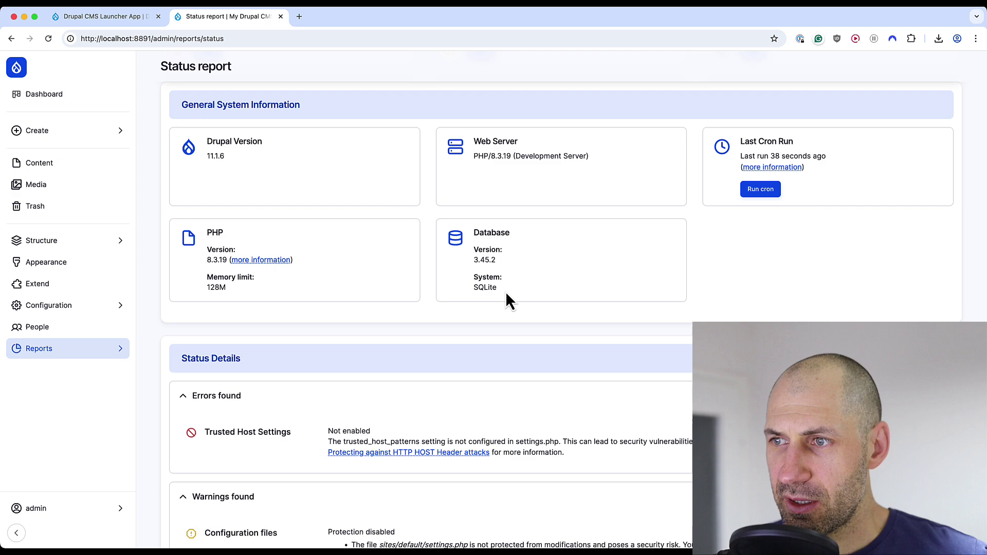
left_click_drag(507, 301, 477, 257)
left_click(478, 258)
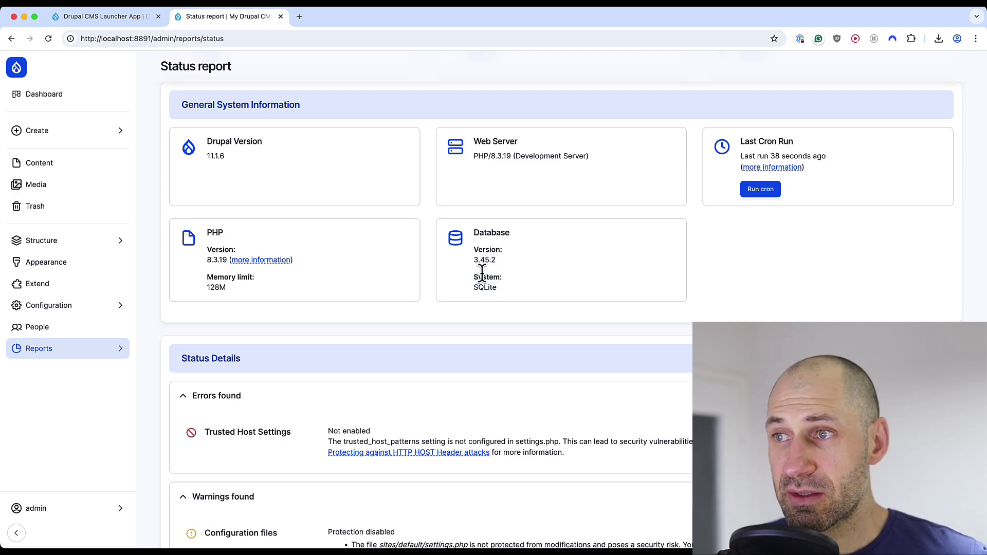
scroll(383, 282, "down", 8)
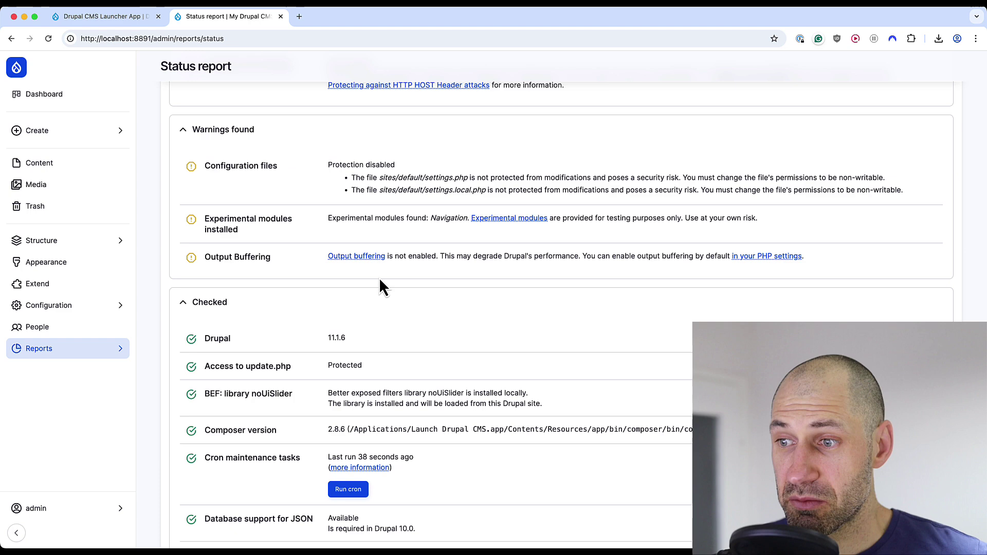
scroll(377, 275, "down", 4)
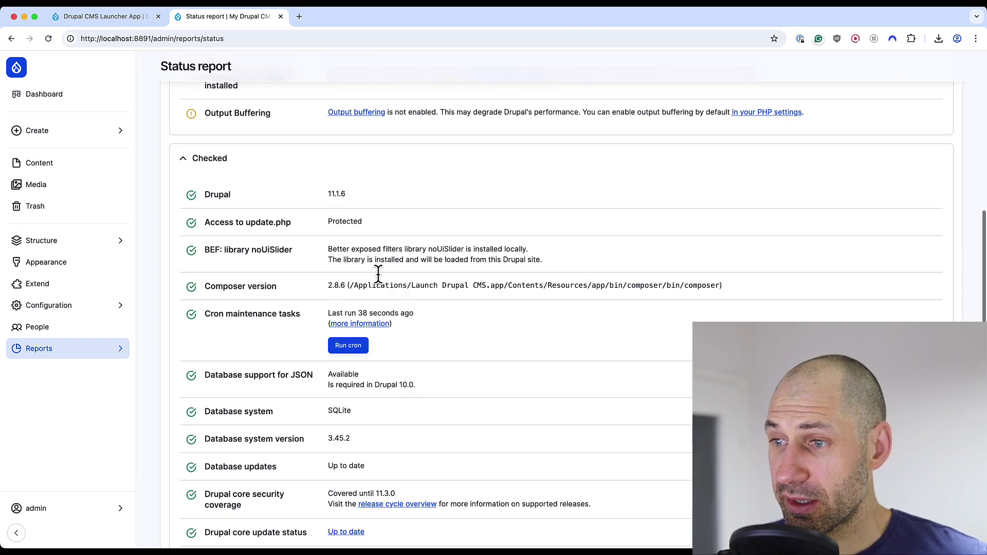
left_click_drag(354, 243, 720, 245)
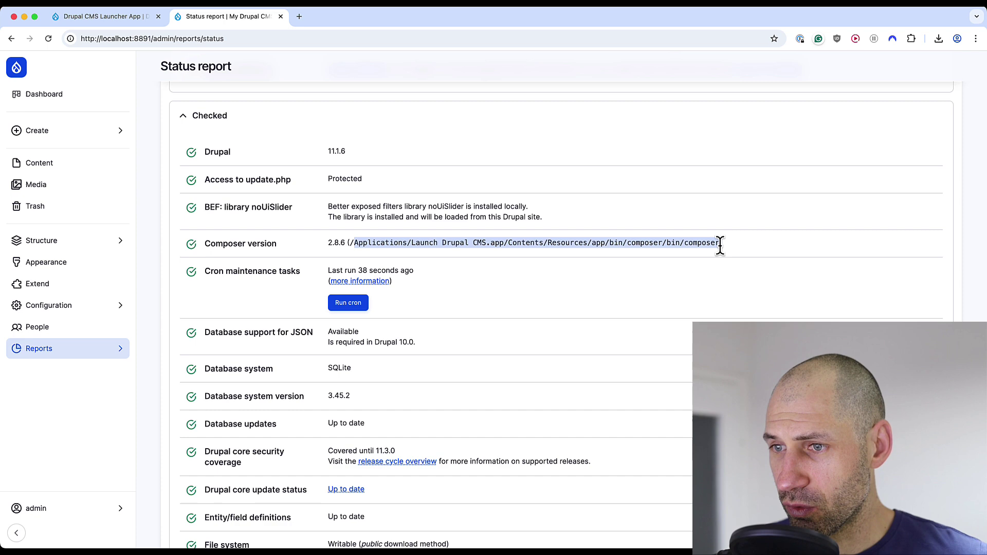
scroll(721, 248, "down", 1)
Return to the launcher page and scroll past Steps 2 and 3 to After install
left_click(134, 20)
scroll(238, 252, "down", 15)
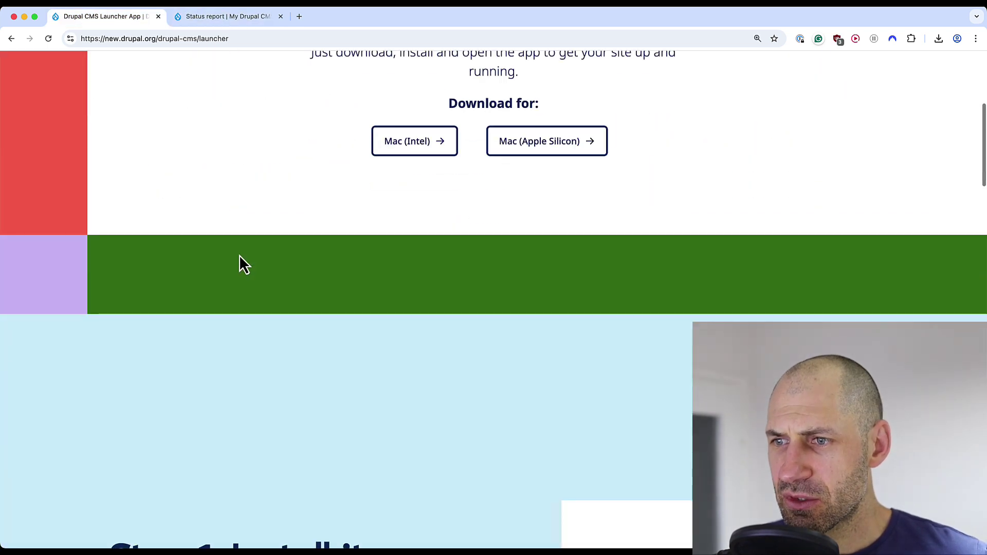
scroll(230, 261, "down", 5)
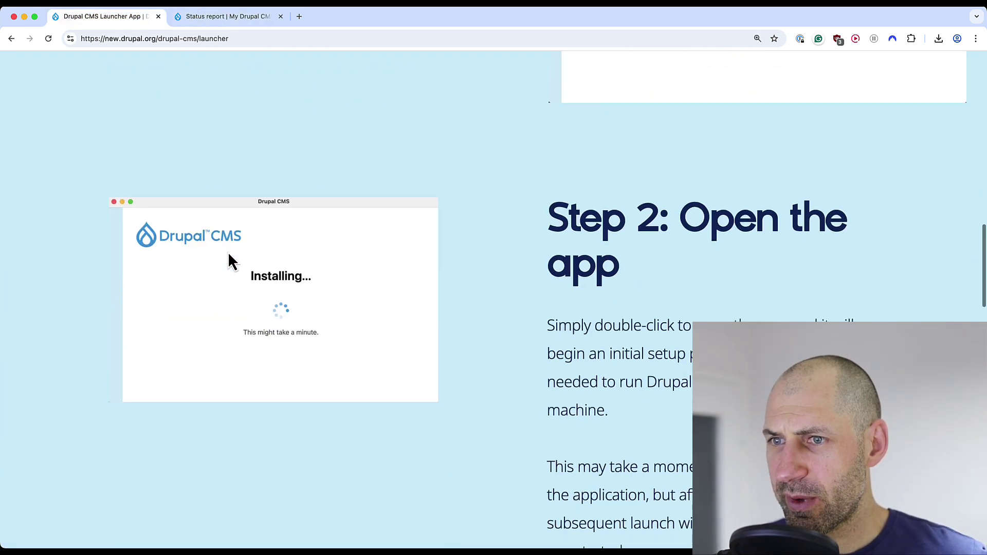
scroll(229, 260, "down", 2)
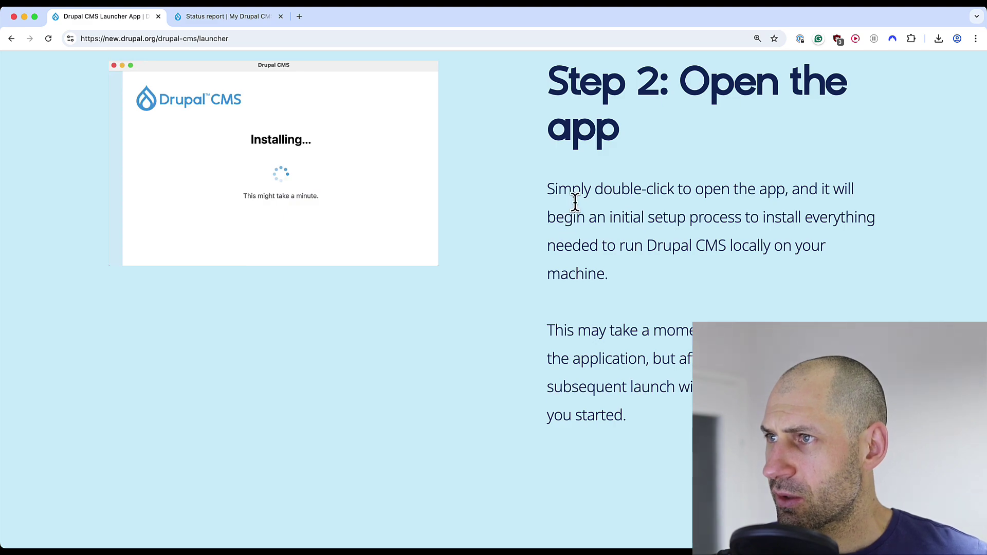
scroll(388, 294, "up", 5)
scroll(387, 293, "down", 3)
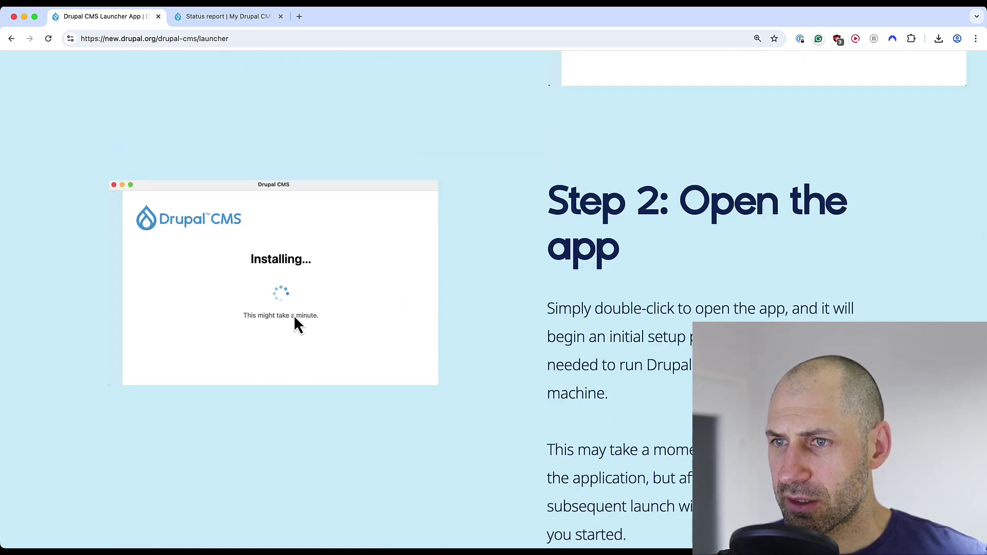
scroll(304, 322, "down", 11)
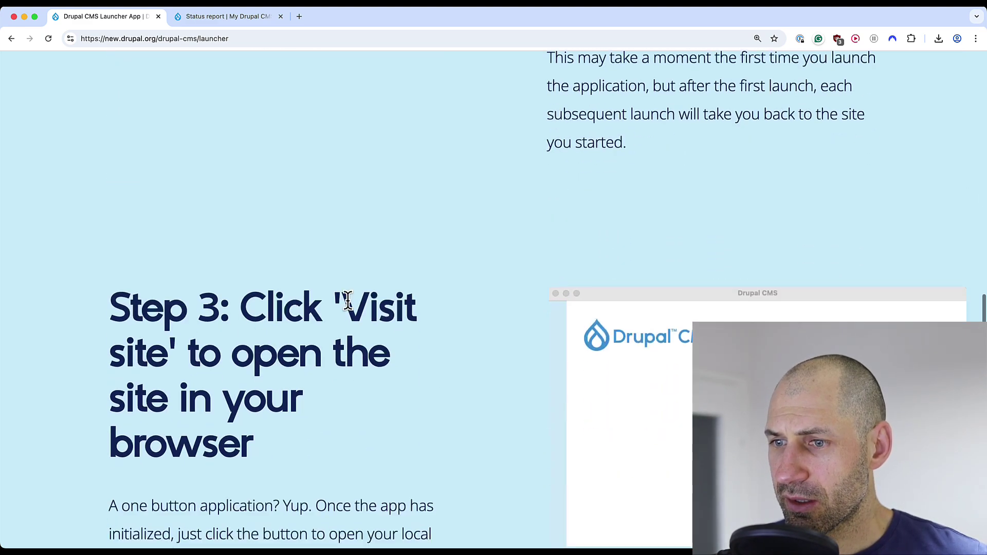
scroll(130, 219, "down", 1)
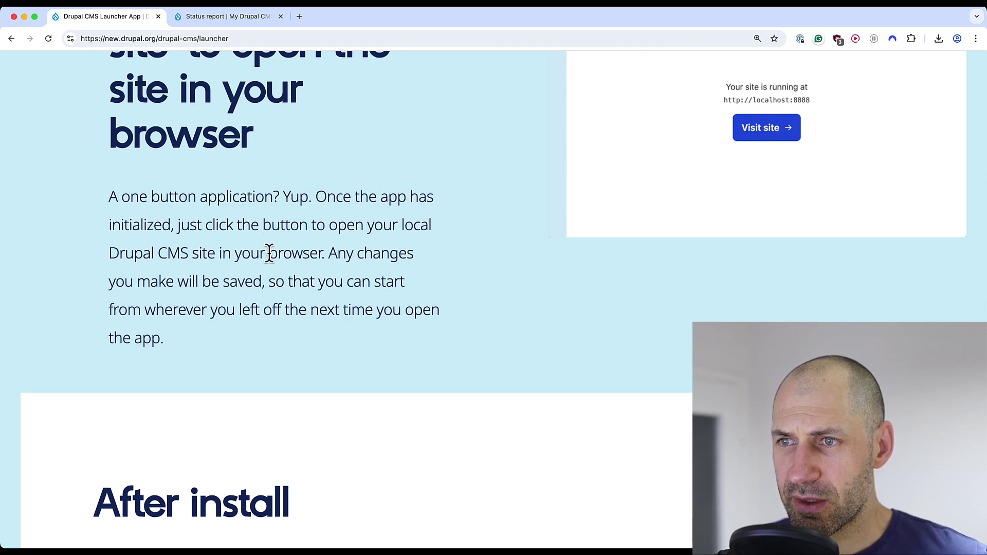
scroll(268, 253, "down", 5)
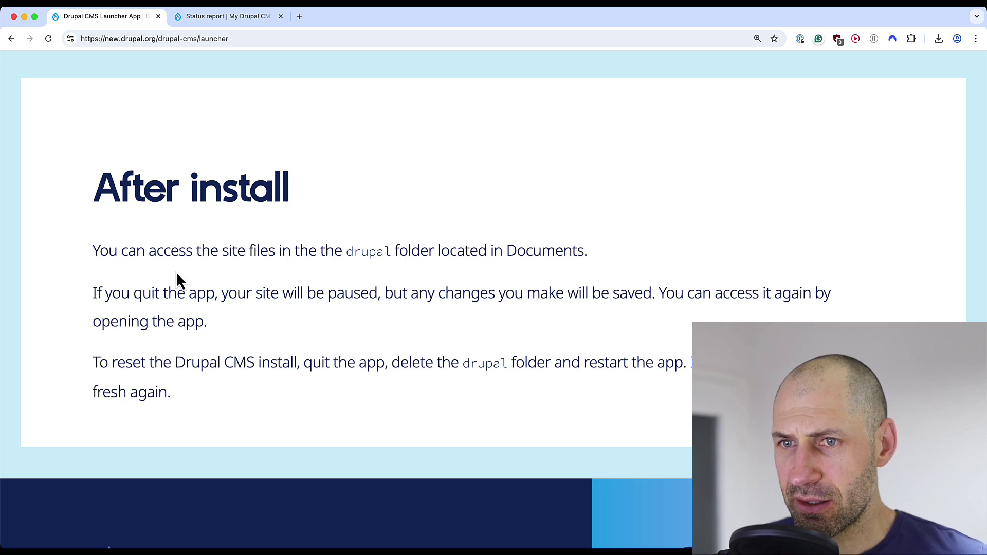
Note the reset instructions and locate the drupal site folder inside Documents in Finder
left_click_drag(93, 359, 296, 369)
left_click(372, 371)
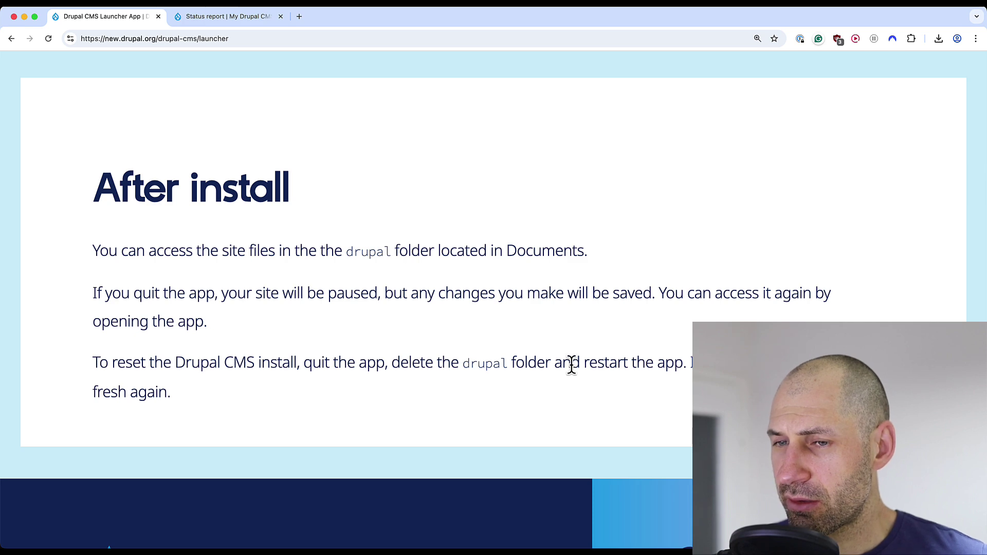
key("super+Tab")
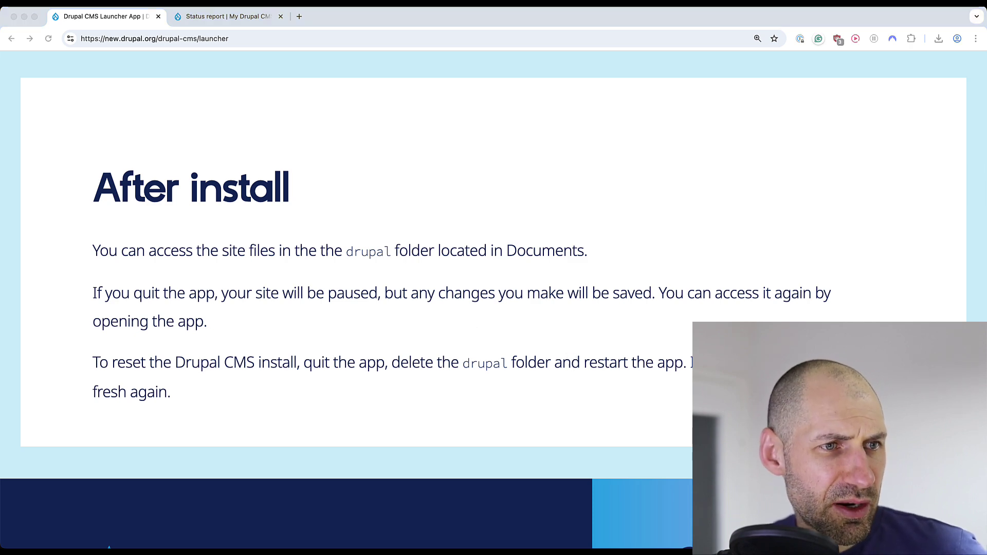
left_click_drag(461, 143, 529, 119)
right_click(485, 117)
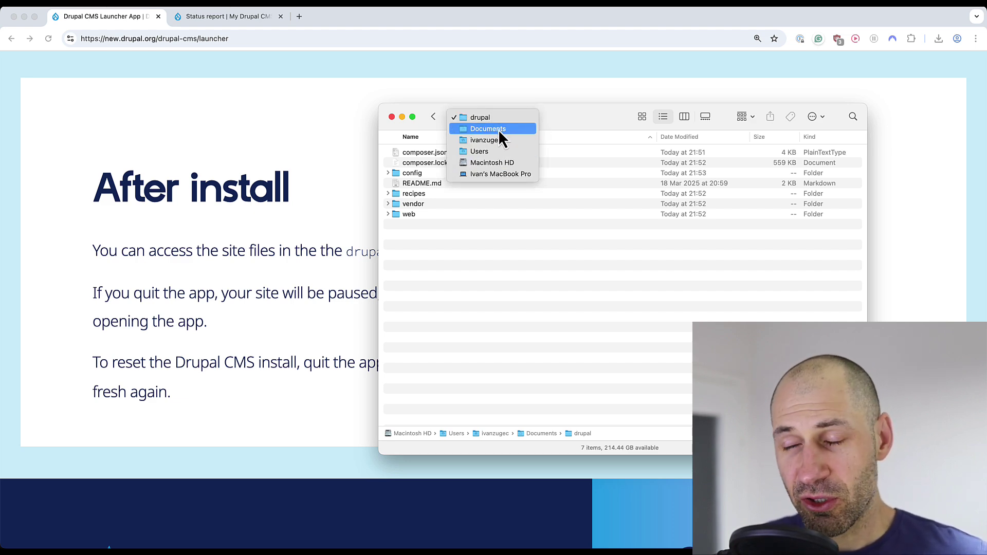
left_click(555, 122)
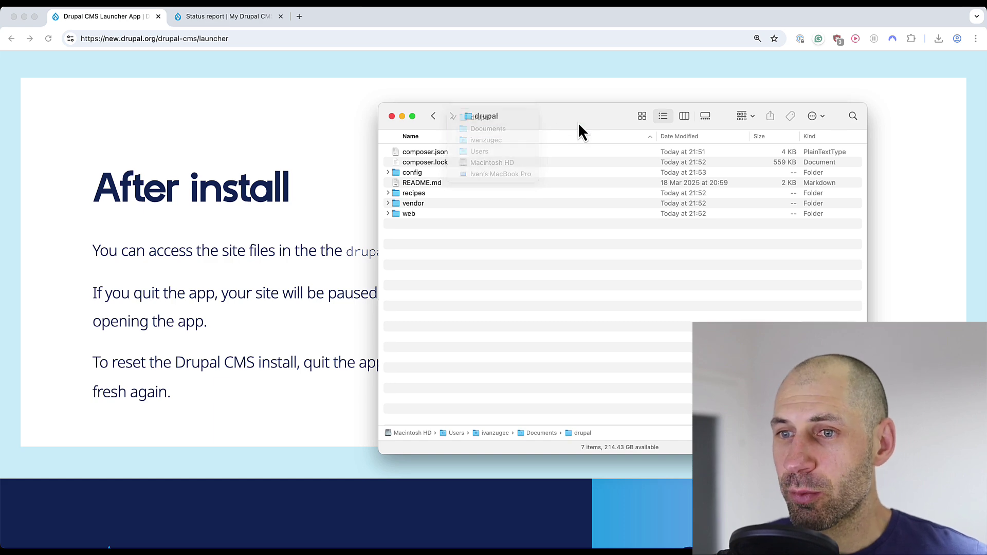
left_click_drag(595, 122, 718, 103)
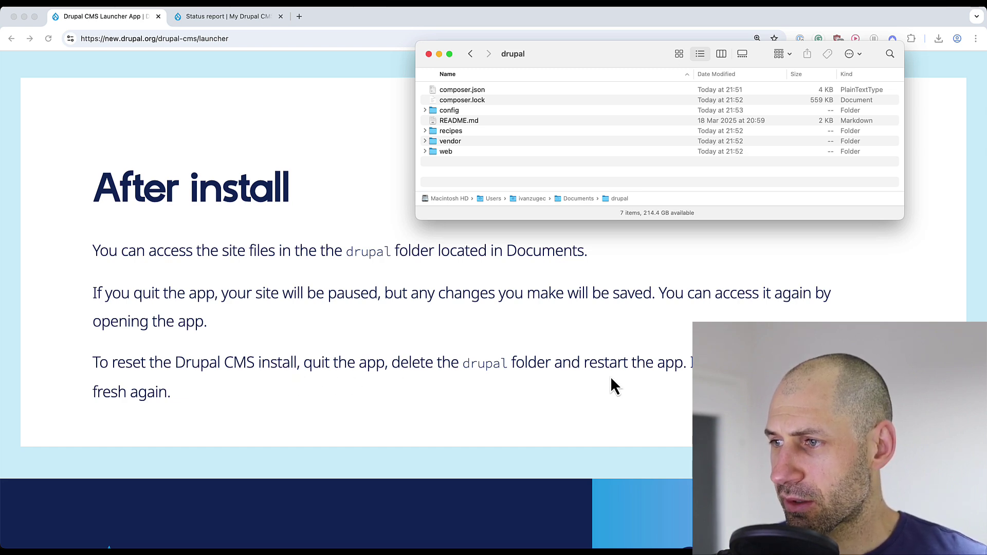
Relaunch Launch Drupal CMS.app from Applications to start a fresh install
left_click(307, 341)
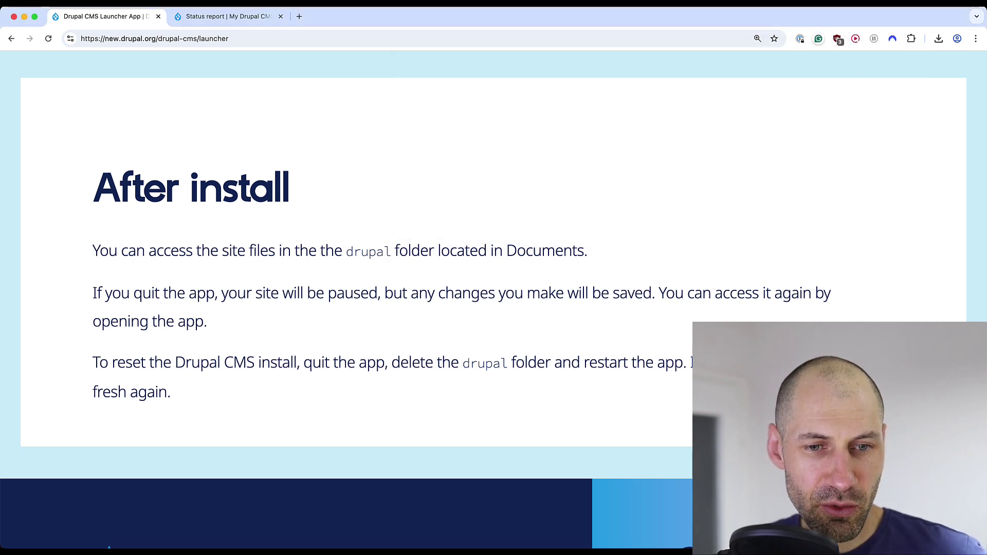
key("super+Tab")
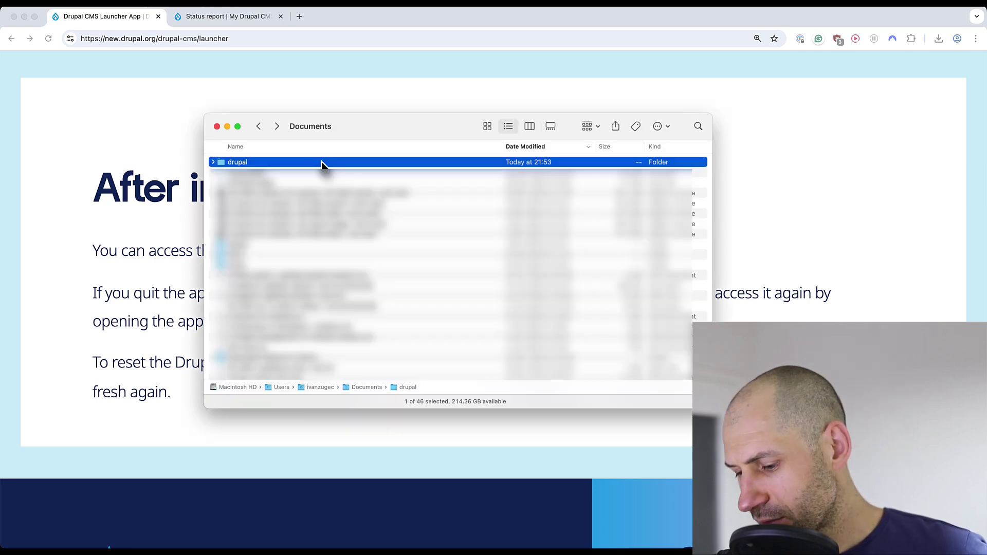
key("super+grave")
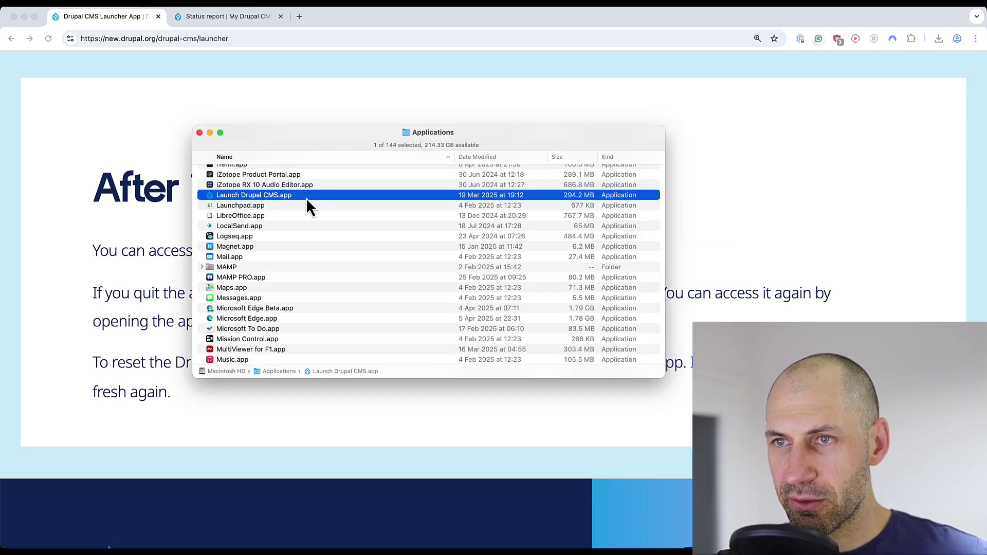
double_click(306, 199)
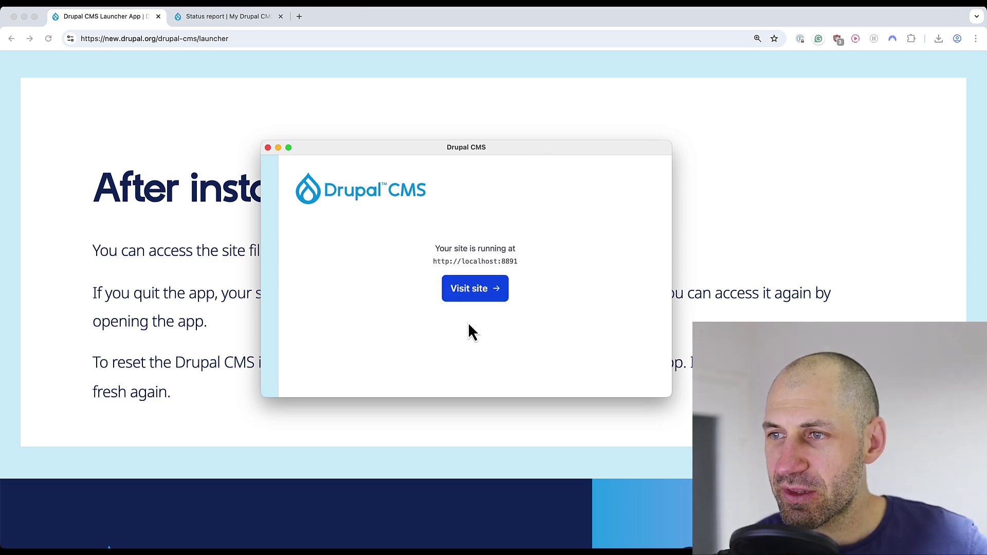
Visit the new site, choose Projects content and keep the default site name
left_click(475, 294)
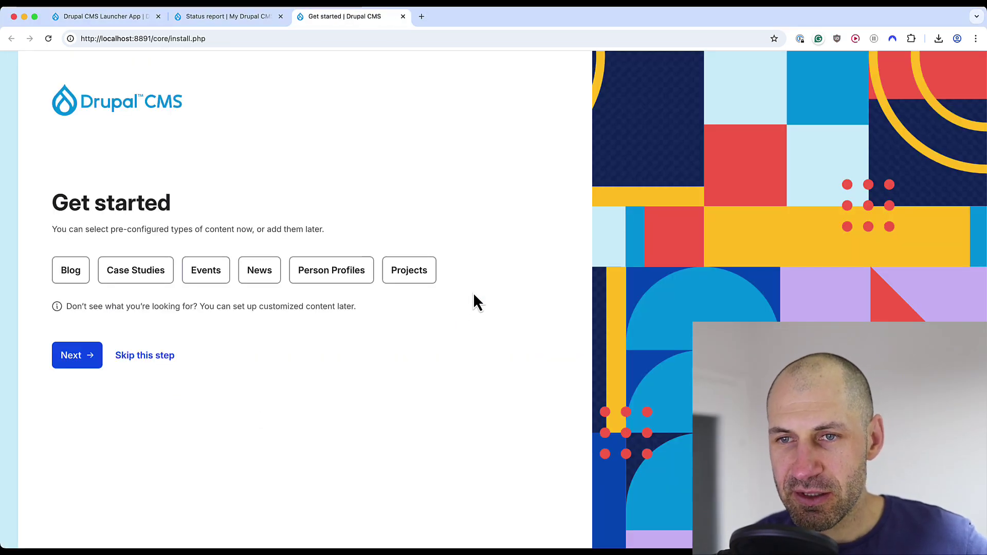
left_click(412, 277)
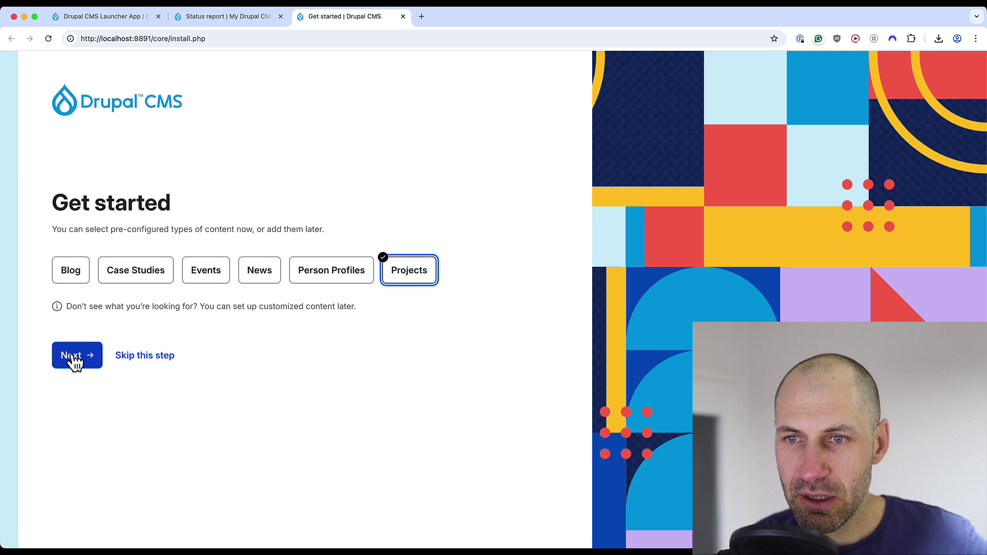
left_click(77, 360)
left_click(82, 335)
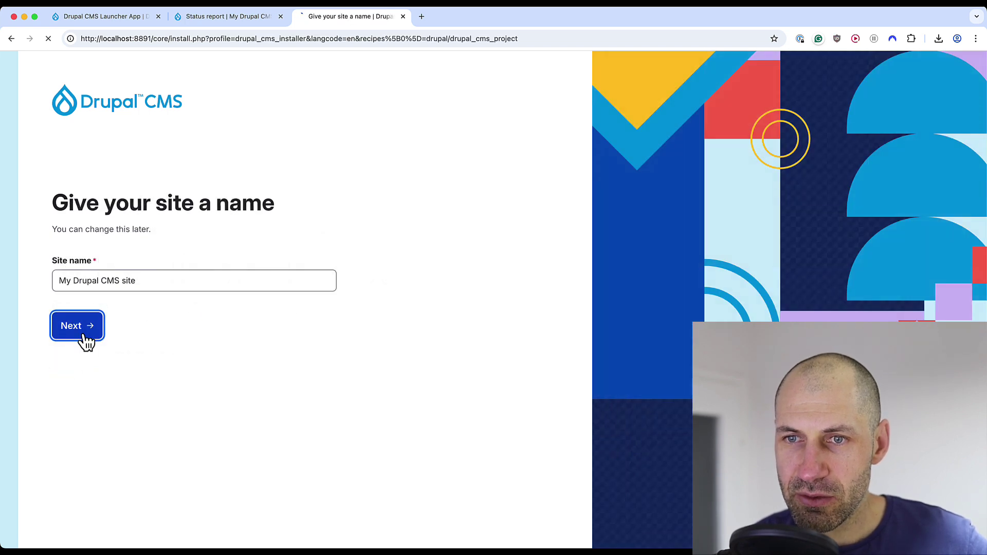
Enter the admin account e-mail and password and finish setup
left_click(94, 280)
type("test@example.com")
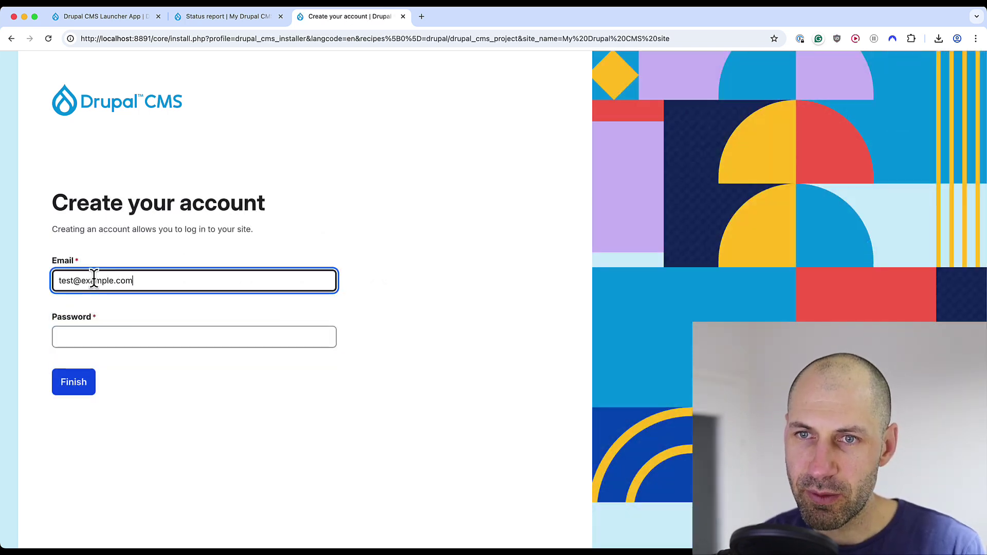
key("Tab")
key("Return")
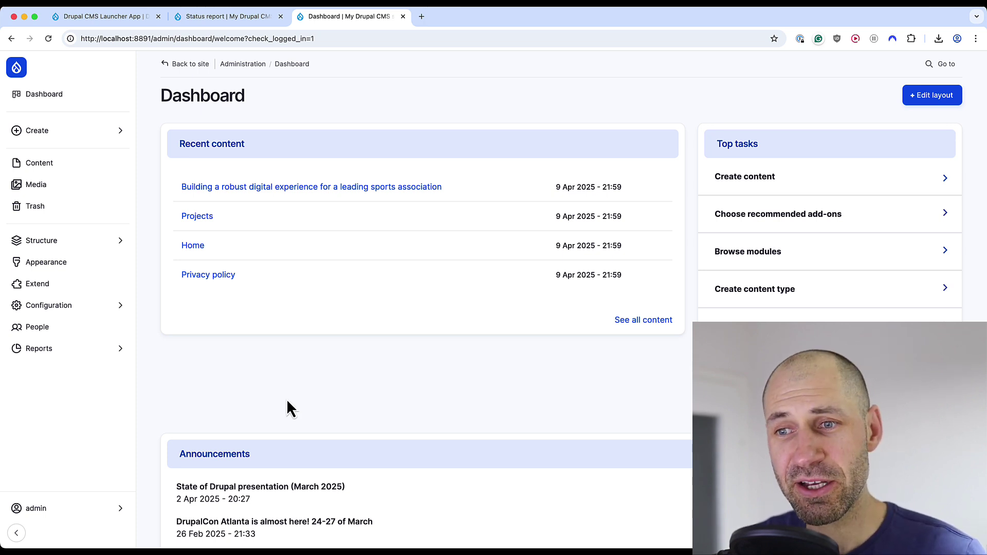
Switch to the Drupal CMS Launcher App tab on Drupal.org
left_click(119, 19)
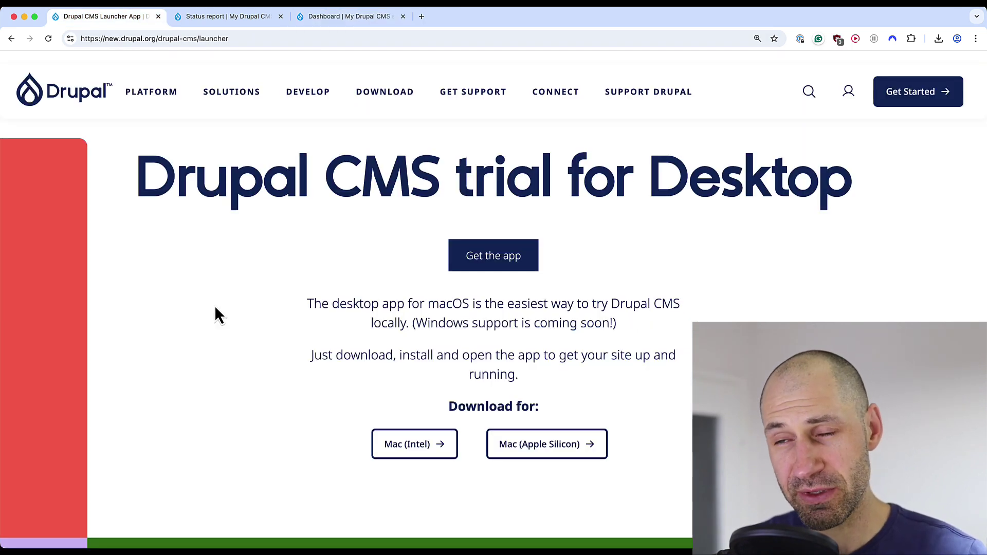